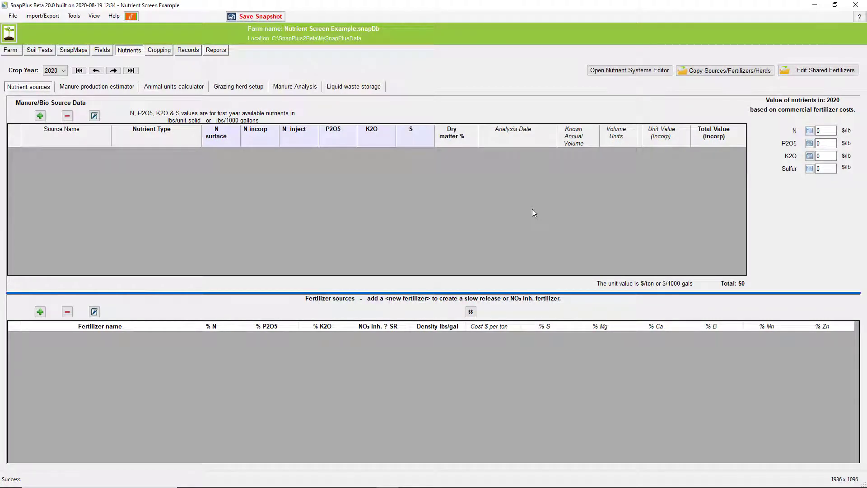
Add a new Dairy, slurry manure source named 'Pit' and save it
left_click(39, 117)
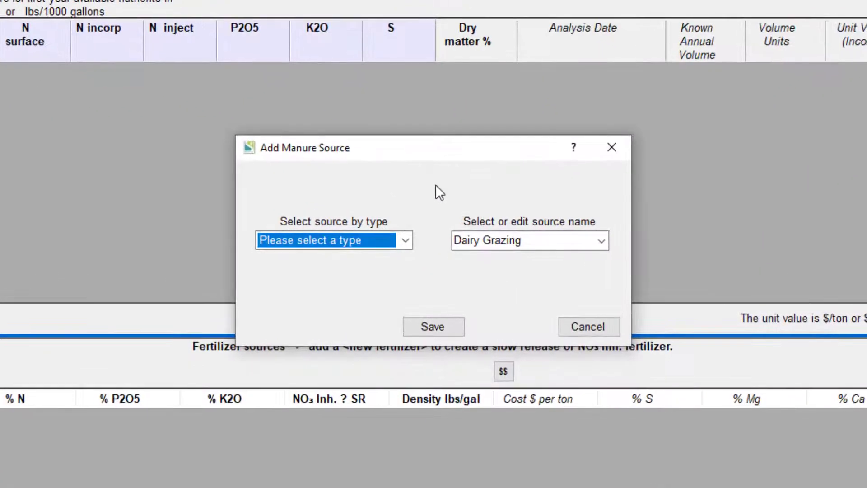
left_click(407, 241)
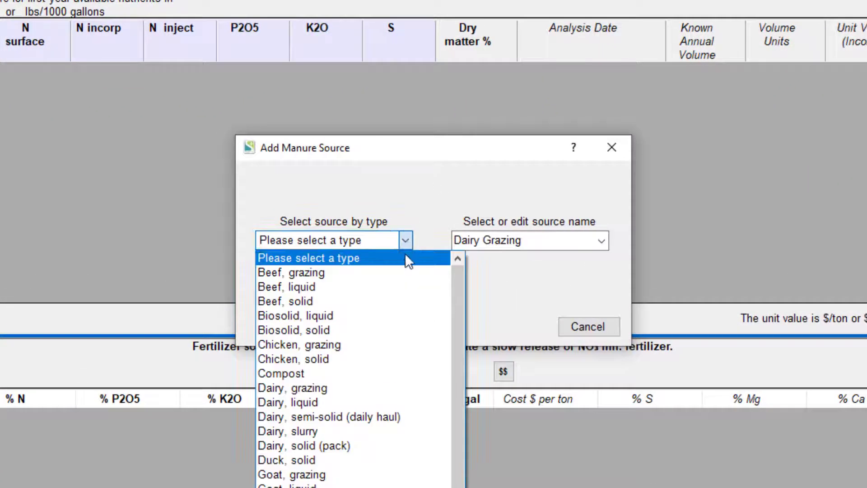
left_click(381, 435)
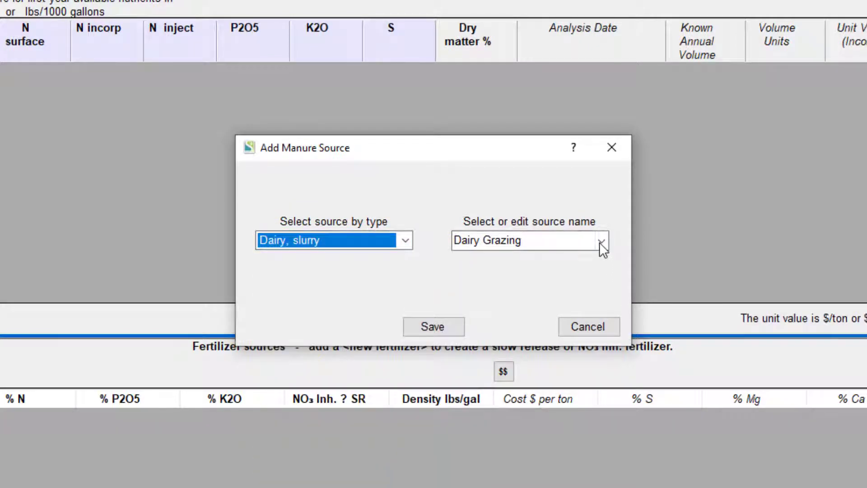
key("Tab")
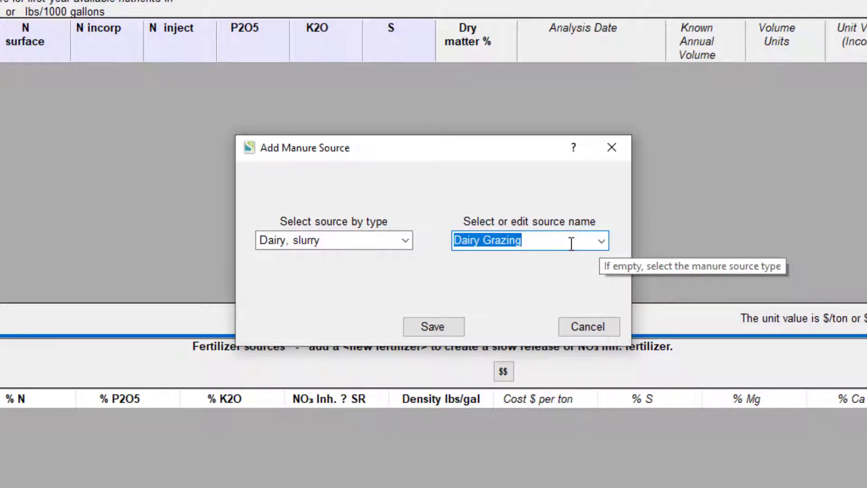
type("Pit")
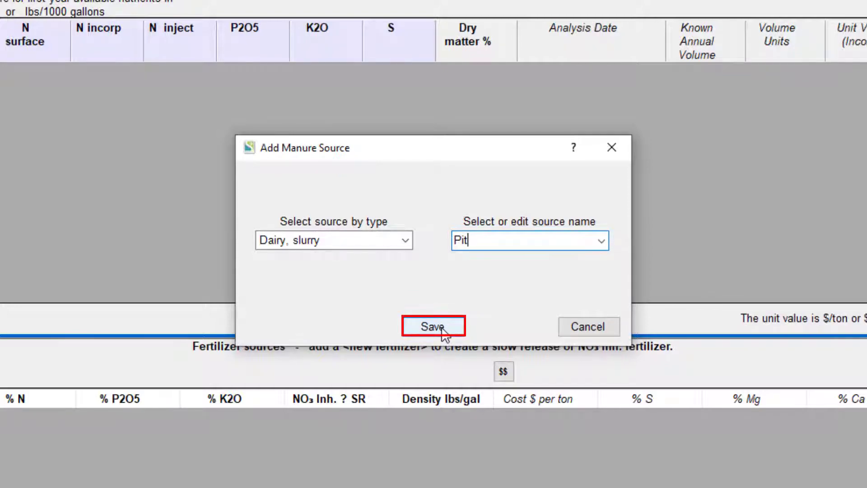
left_click(441, 328)
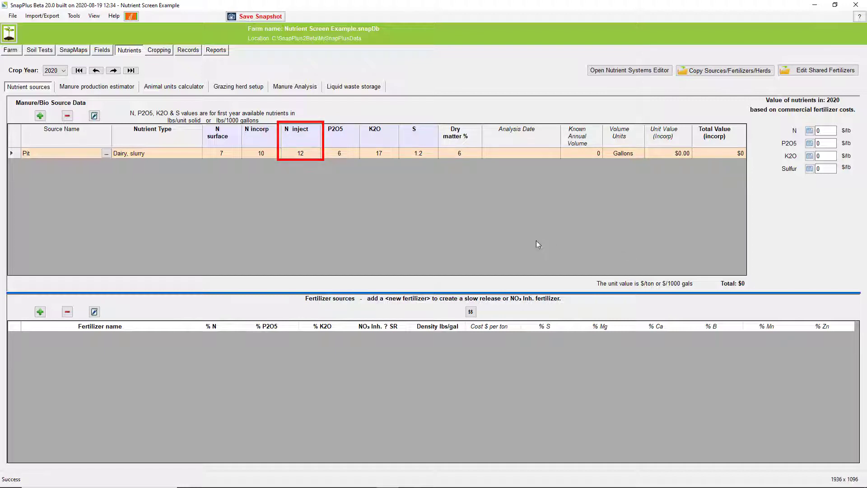
Enter Pit's nitrogen values: 6.6 surface, 8.8 incorporated, 11 injected
left_click(232, 154)
key("Tab")
type("8.8")
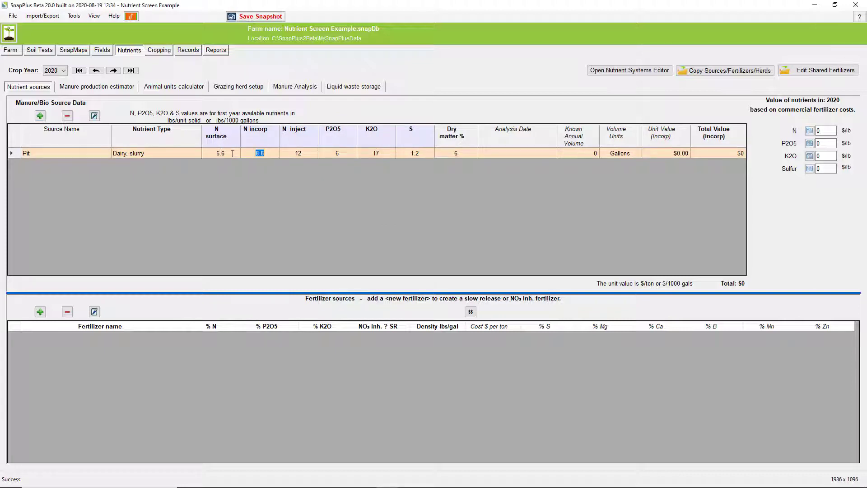
key("Tab")
type("11")
key("Tab")
Set Pit's P2O5 to 6.2, K2O to 18 and dry matter to 5.5
key("Return")
type(".2")
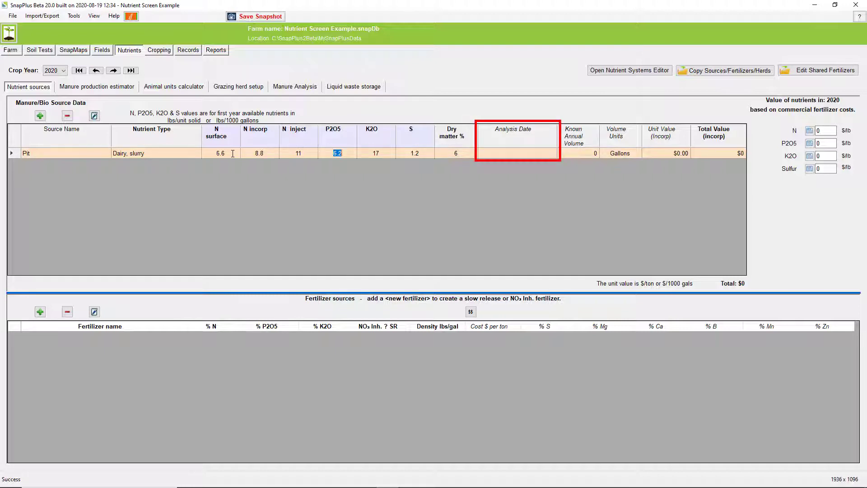
key("Tab")
type("18")
key("Return")
key("Tab")
key("Tab")
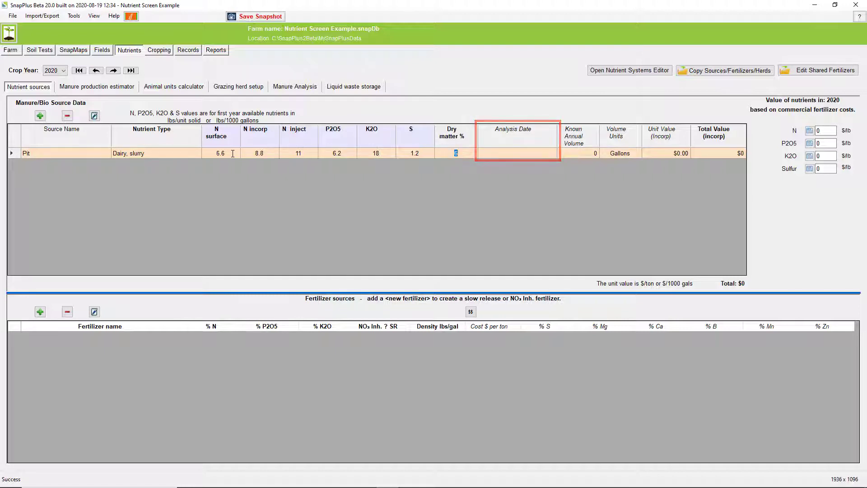
type("5.5")
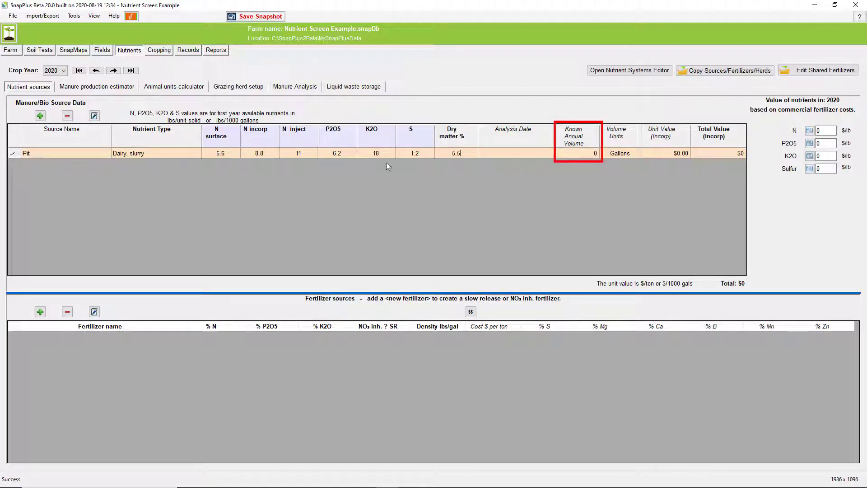
Set Pit's analysis date to 2020-08-21 and known annual volume to 2,400,000 gallons
left_click(494, 152)
left_click(547, 153)
left_click(559, 203)
left_click(587, 155)
type("2400000")
key("Return")
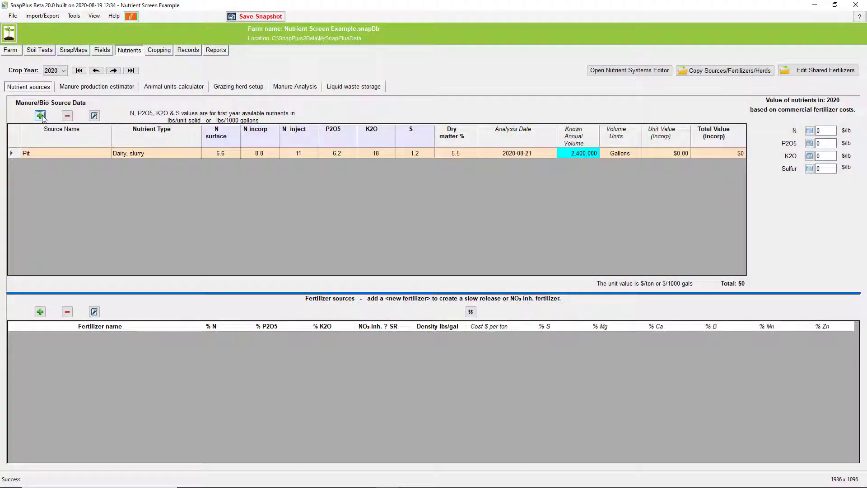
Add a Dairy, solid (pack) source named 'Heifer Barn' with an annual volume of 640 tons
left_click(40, 116)
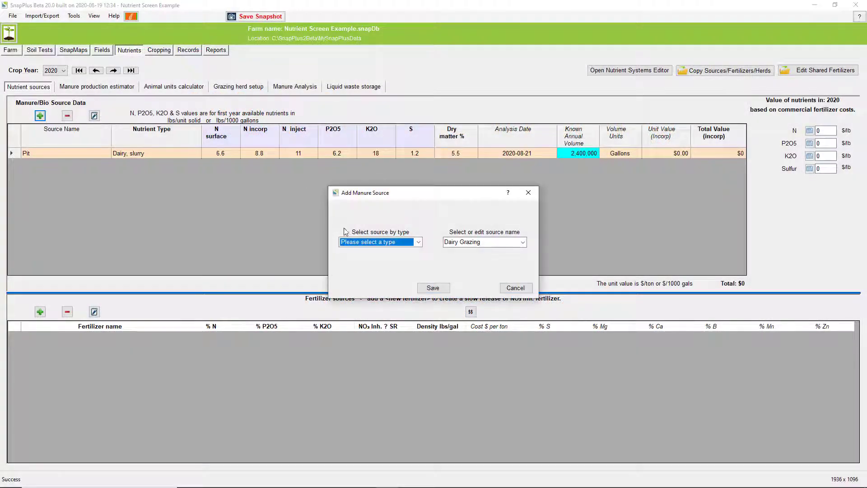
left_click(416, 242)
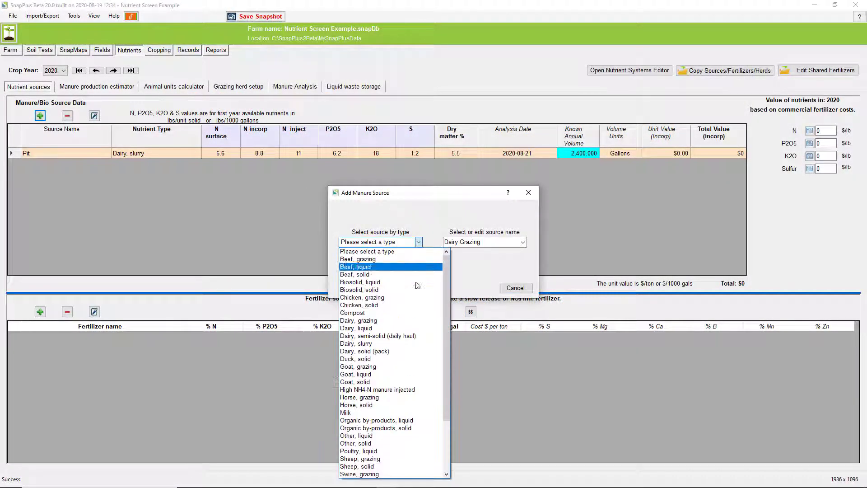
left_click(402, 351)
left_click(504, 243)
type("He")
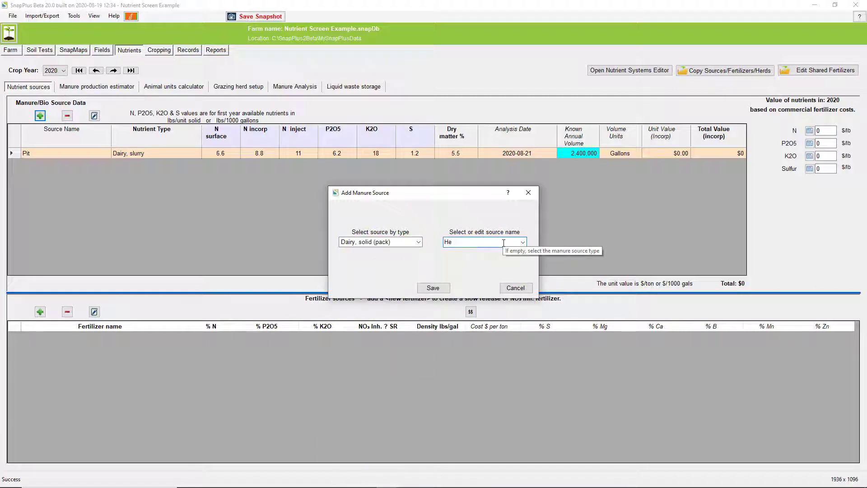
type("ifer Barn")
left_click(433, 288)
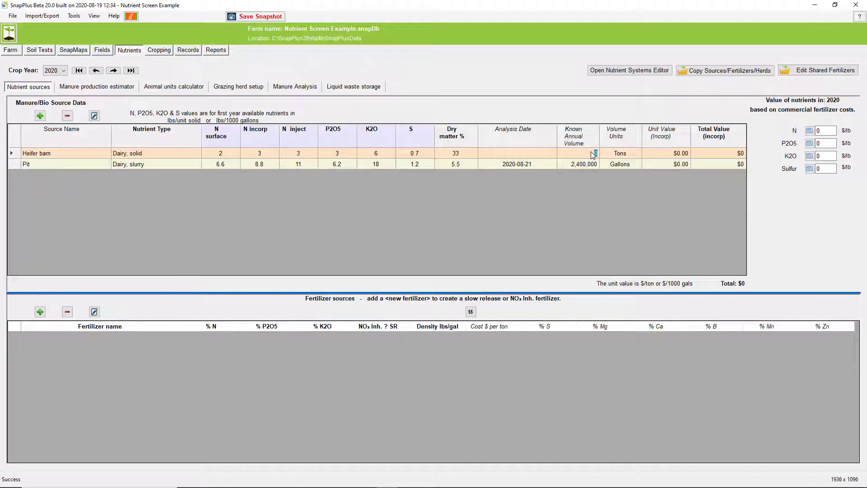
type("0")
key("Return")
left_click(16, 155)
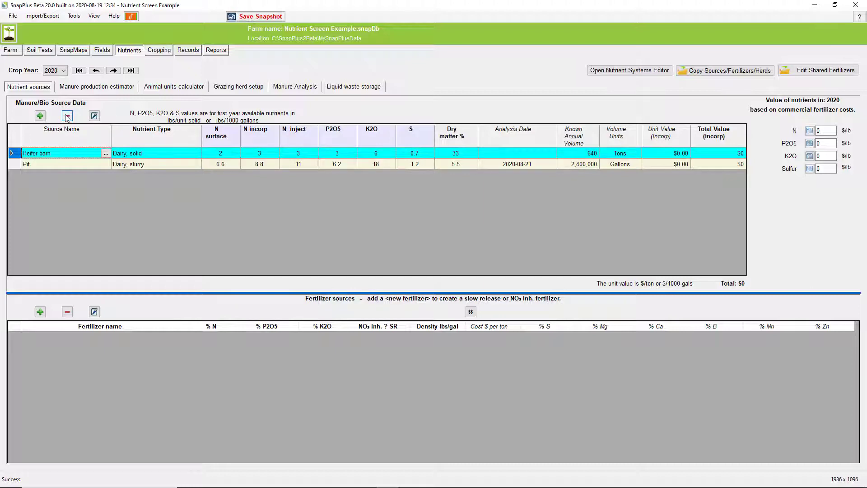
left_click(68, 117)
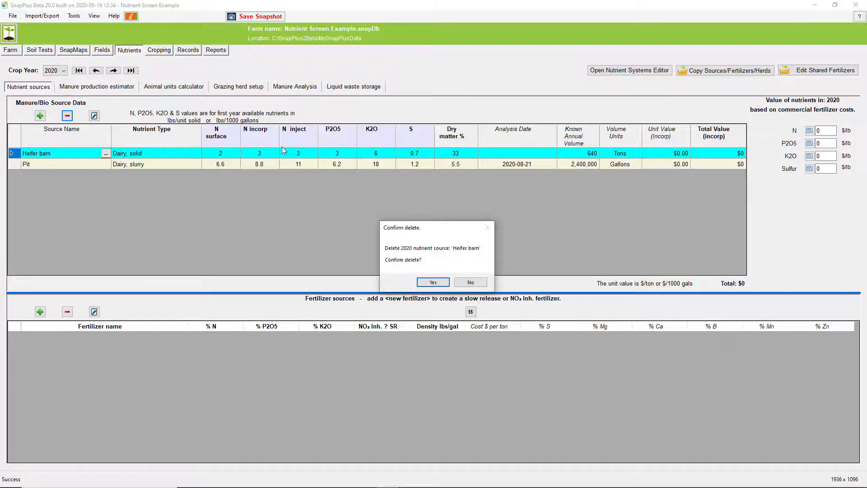
left_click(472, 283)
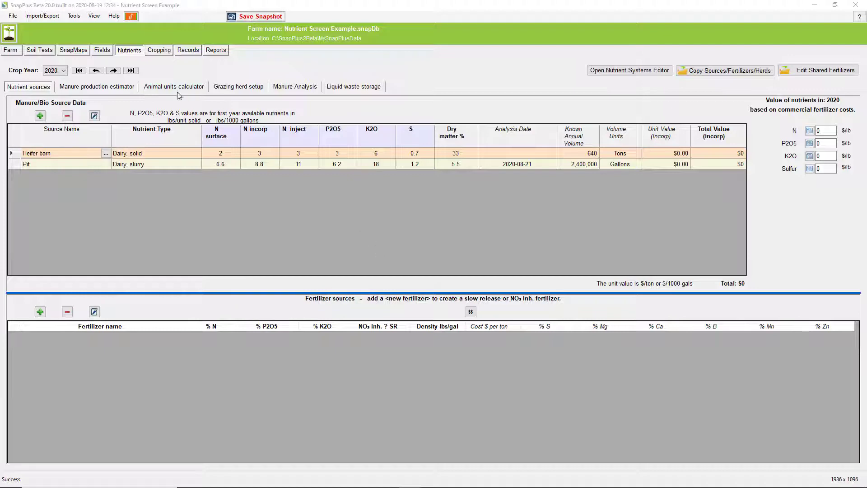
left_click(94, 116)
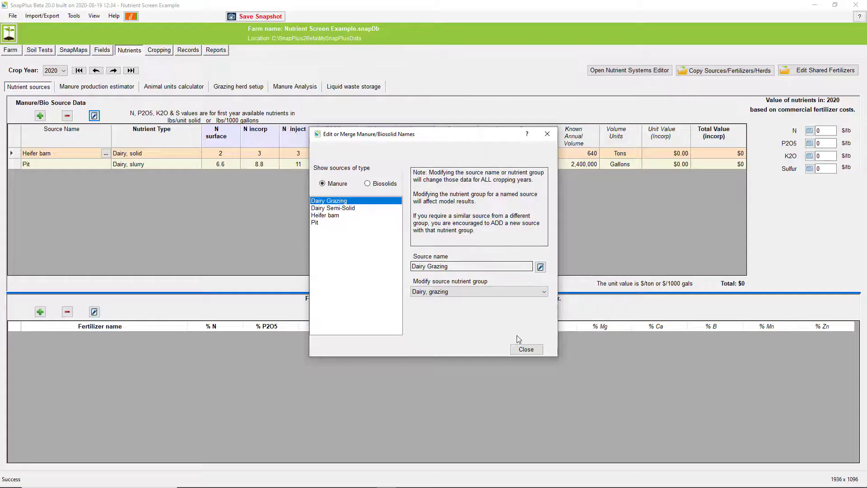
left_click(526, 349)
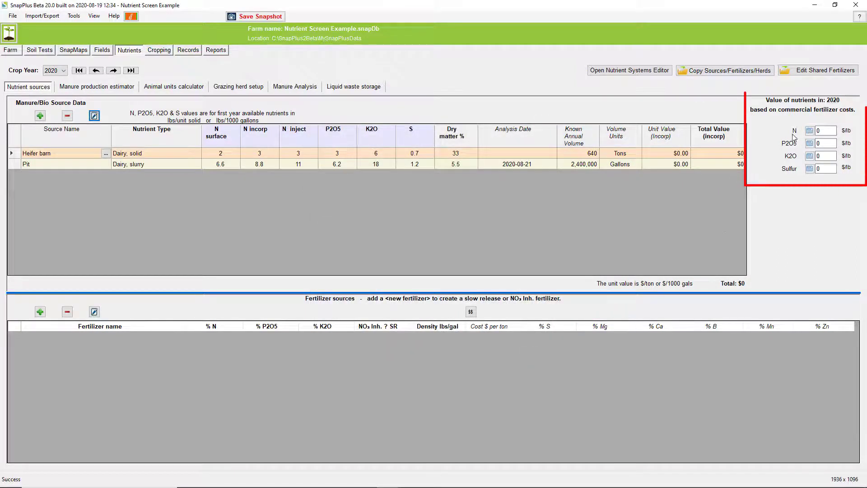
Set nutrient prices to N $0.40, P2O5 $0.45 and K2O $0.3 per lb
left_click(819, 131)
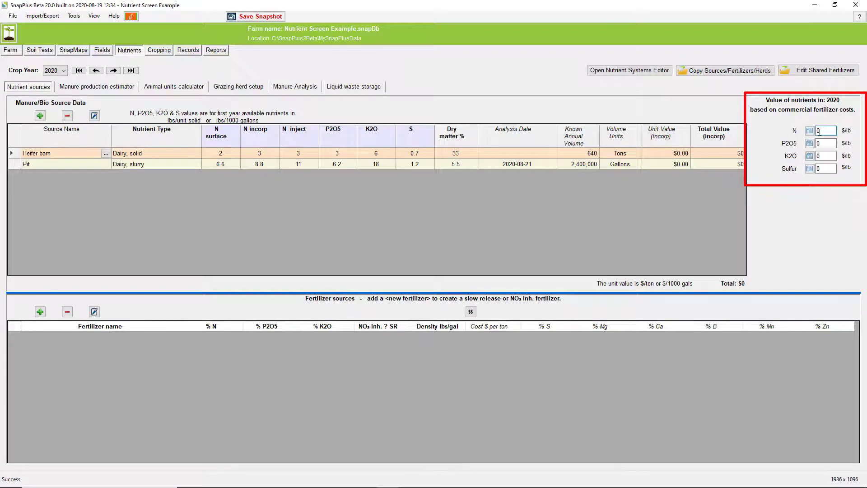
key("BackSpace")
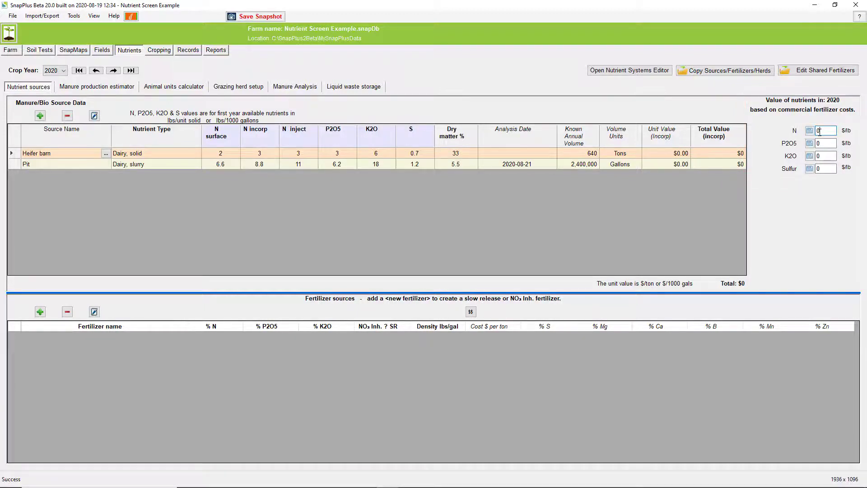
type("0.40")
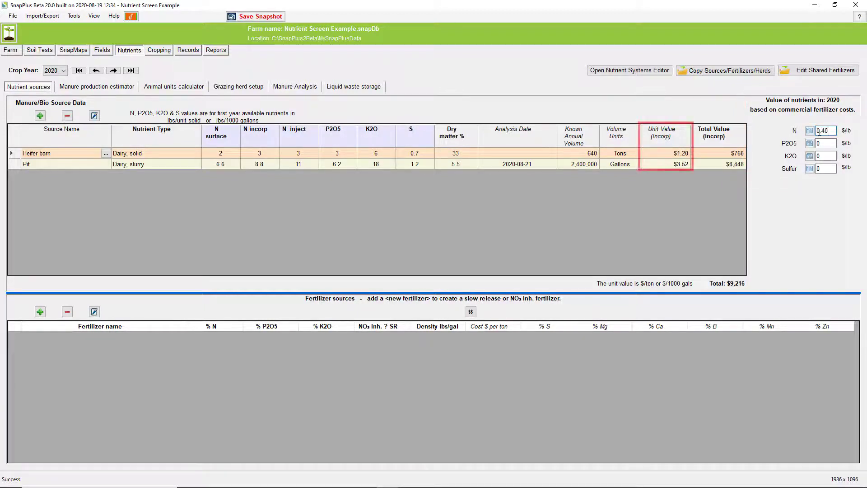
left_click(821, 143)
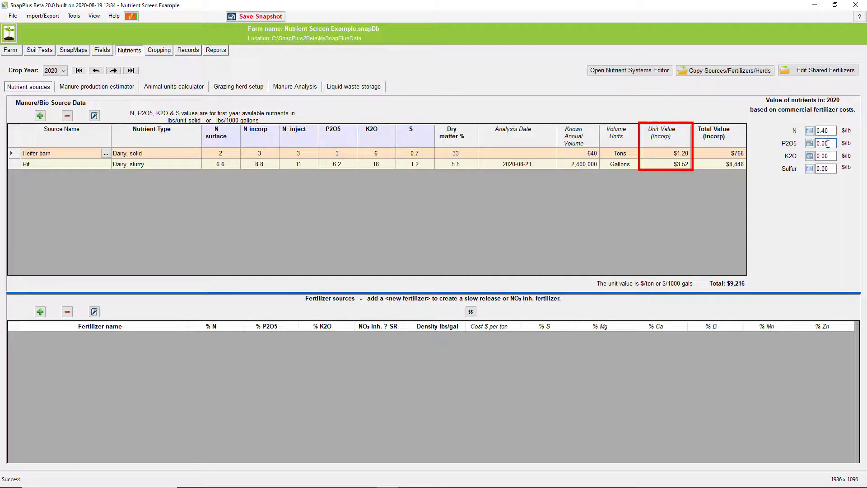
key("BackSpace")
key("BackSpace")
type("45")
left_click(832, 157)
key("BackSpace")
key("BackSpace")
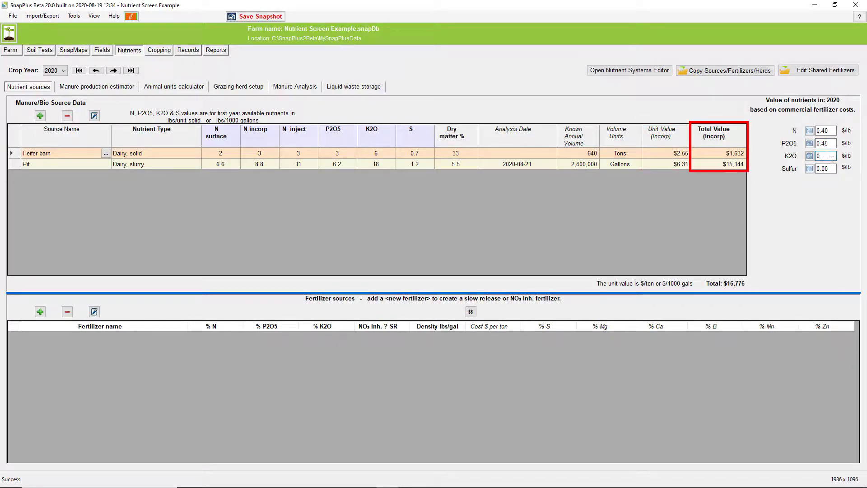
type("3")
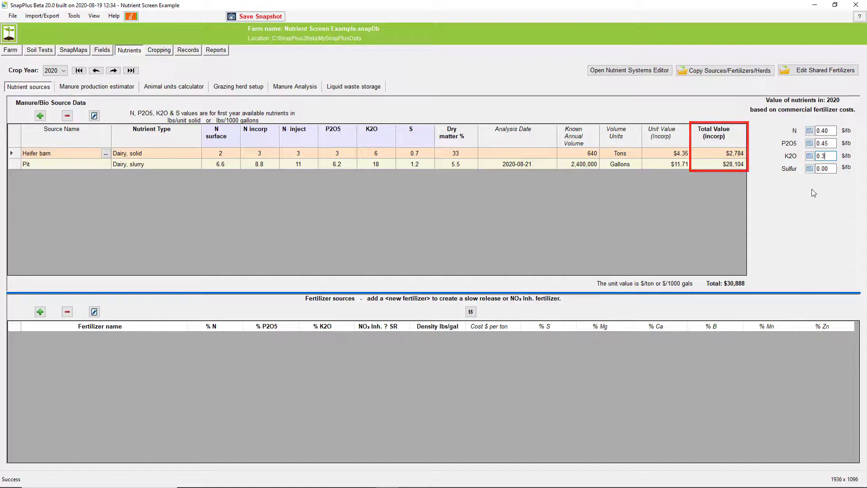